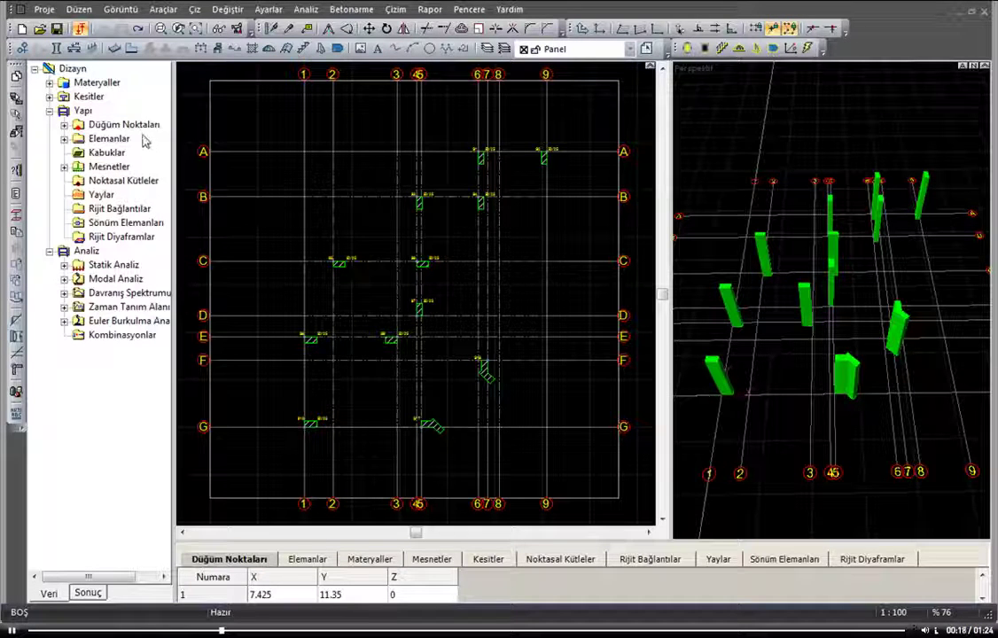
Step: Start a wall panel P1 and set its 25 cm width and Kaçıklık offset in Perde Ayarları
click(93, 50)
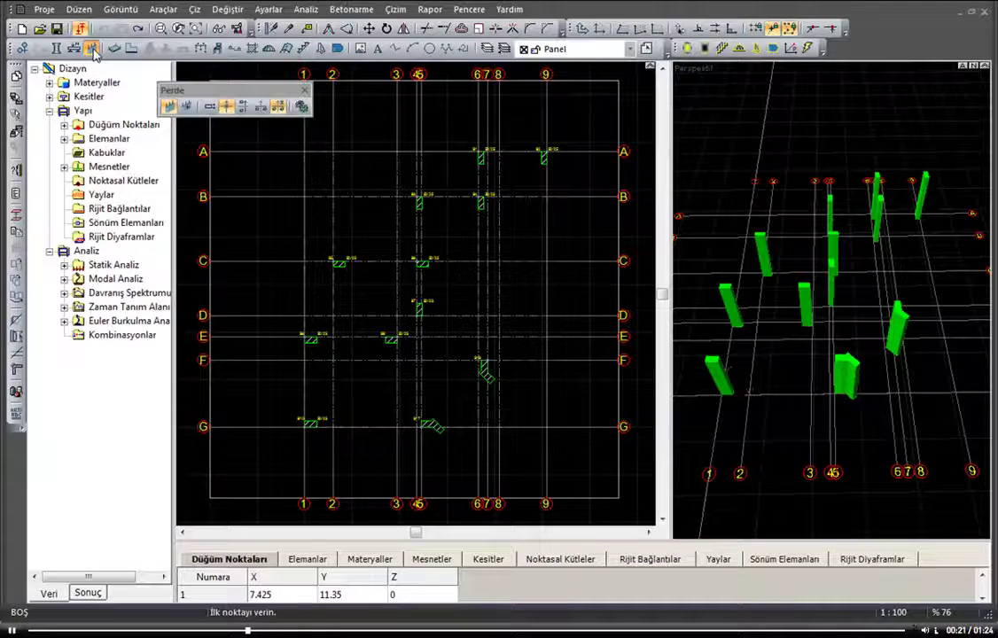
click(300, 107)
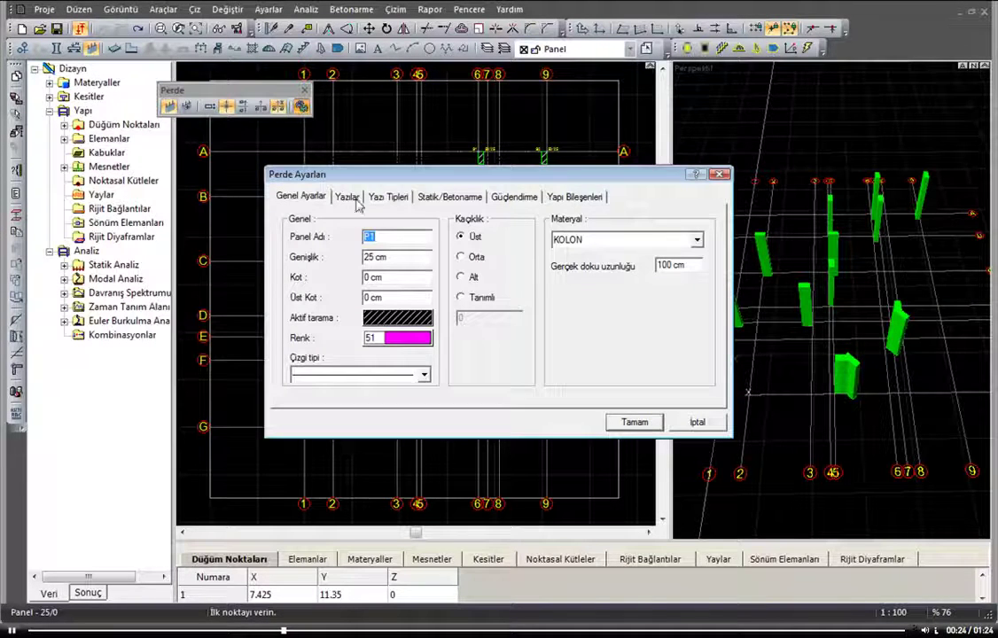
key(Tab)
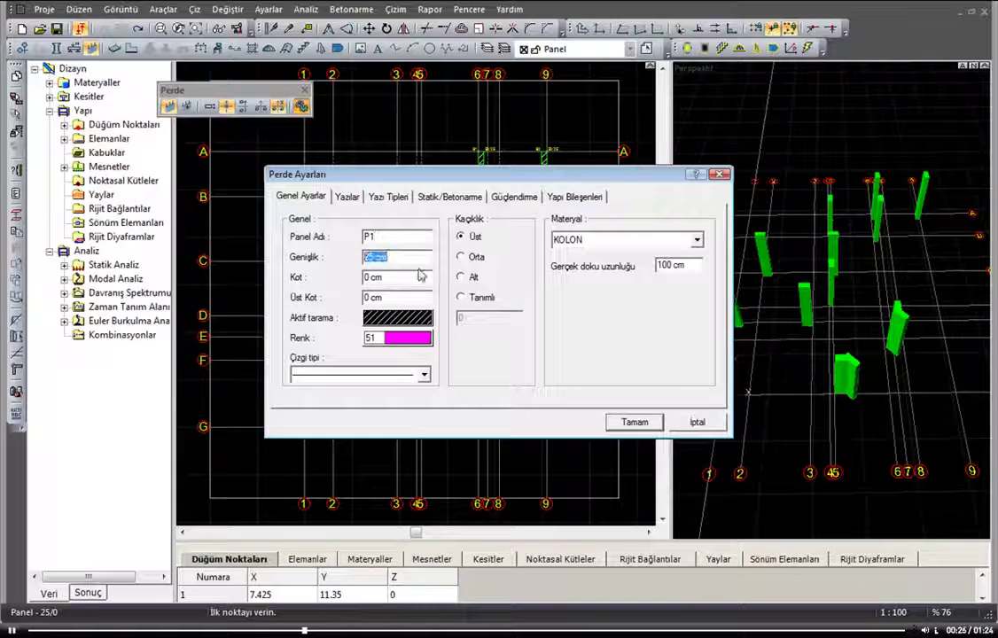
click(474, 257)
click(462, 277)
Step: On Statik/Betonarme keep BS20 S420 S420 and model the wall as a shell with 0.5 m elements
click(448, 197)
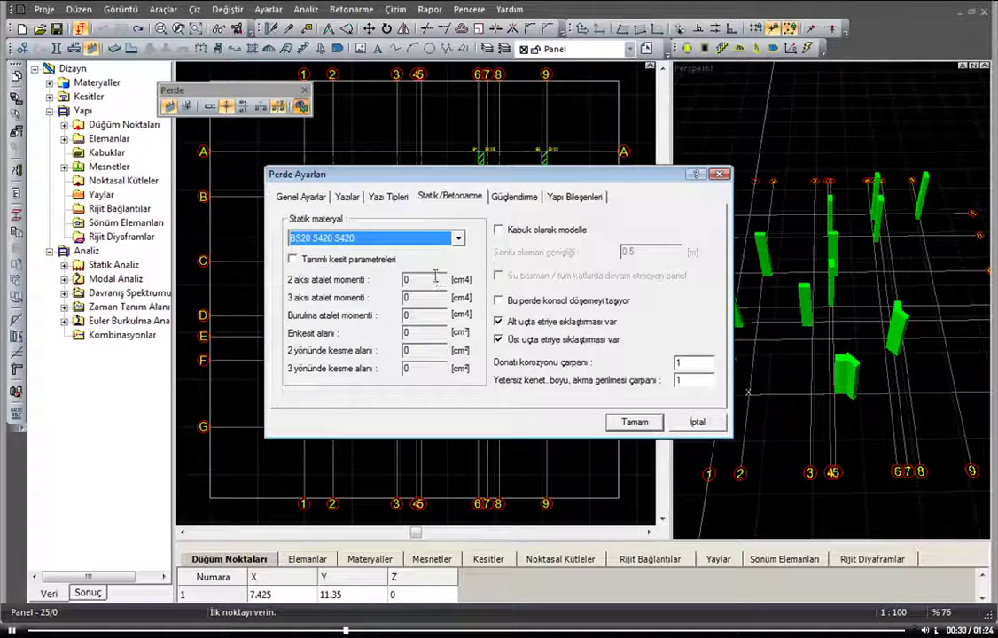
click(458, 238)
click(458, 238)
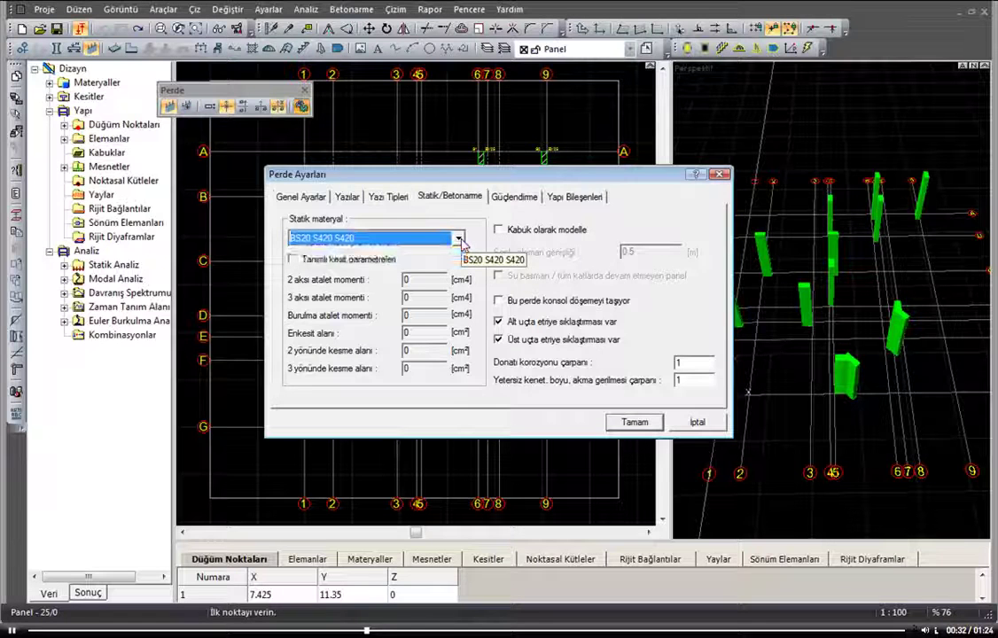
click(527, 231)
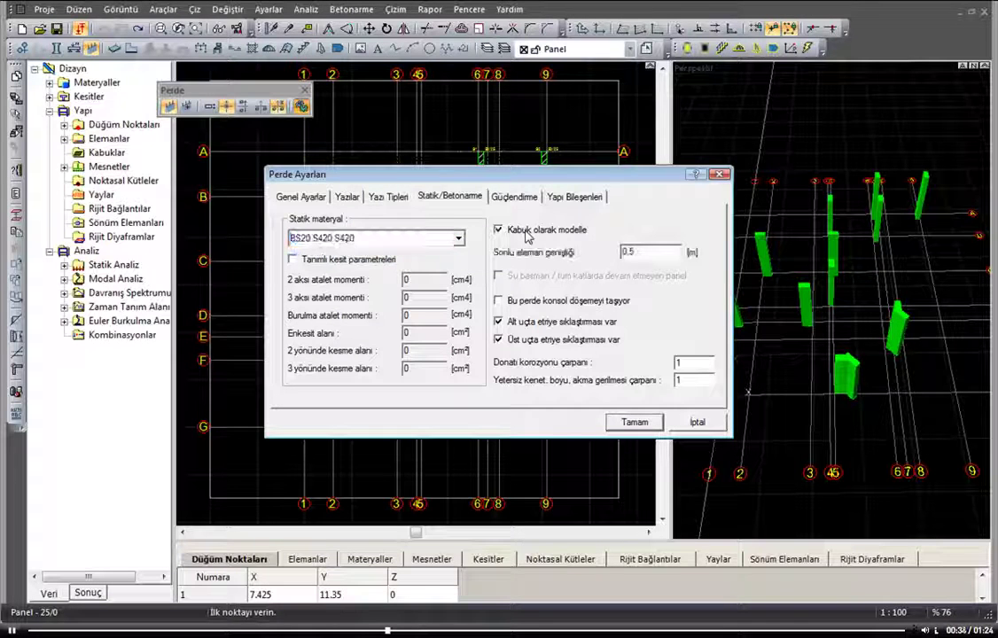
click(633, 252)
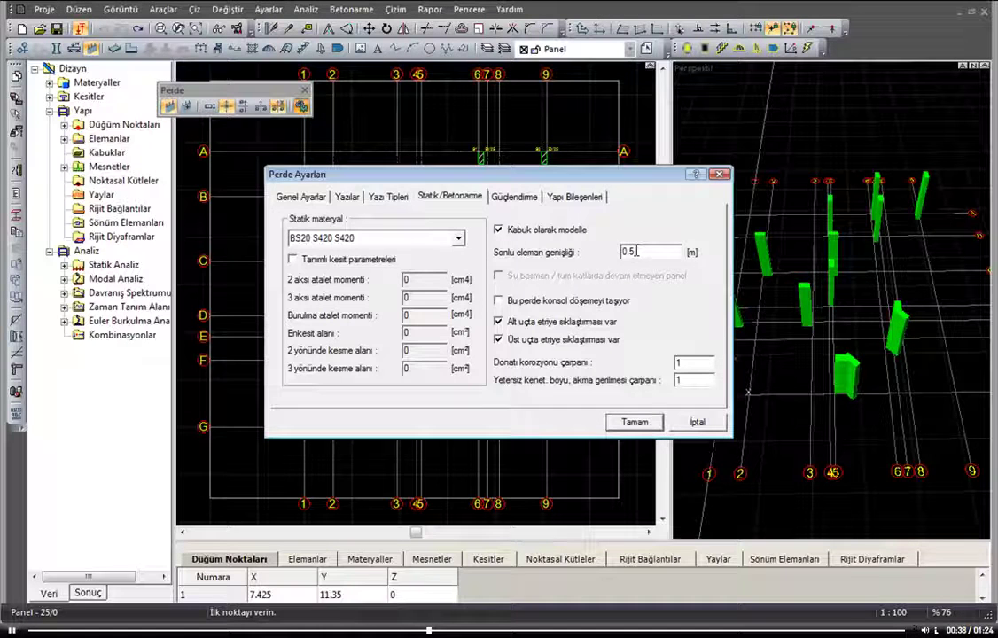
Step: Accept the settings and draw the U-shaped wall through C/8, D/8, D/9 and C/9
click(634, 423)
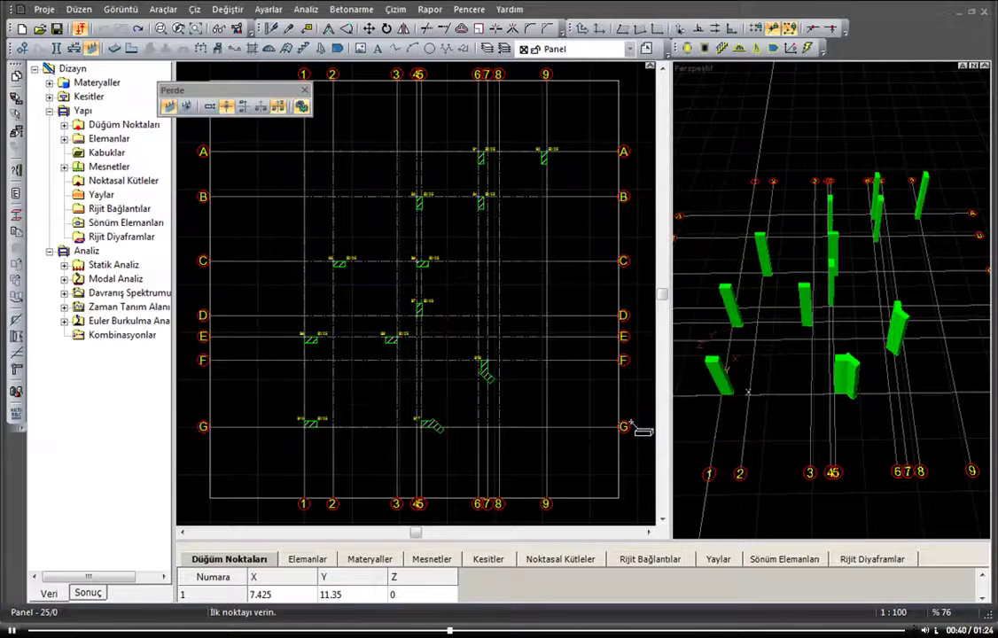
click(501, 263)
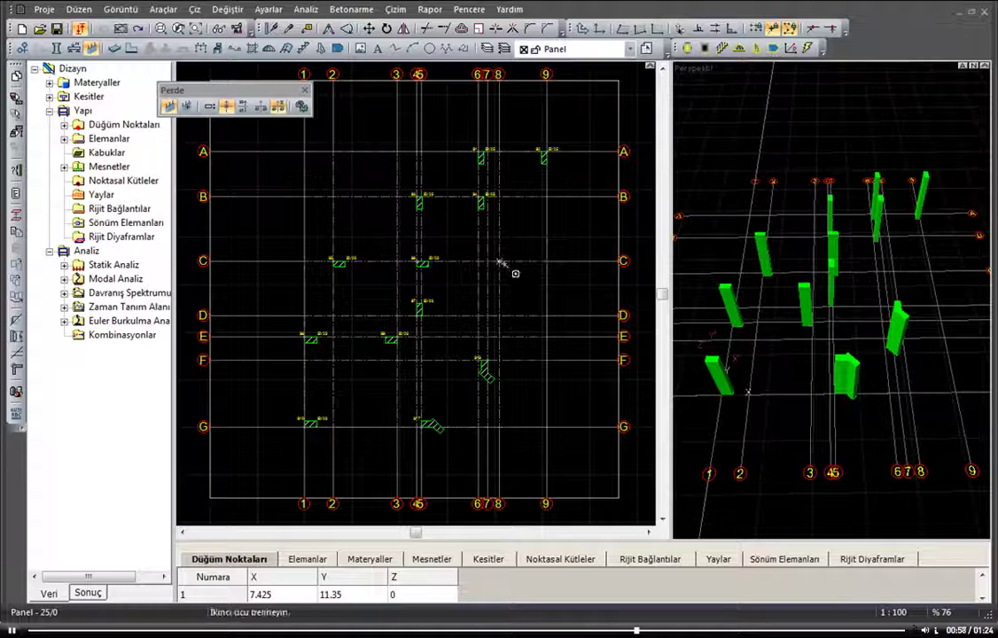
click(501, 316)
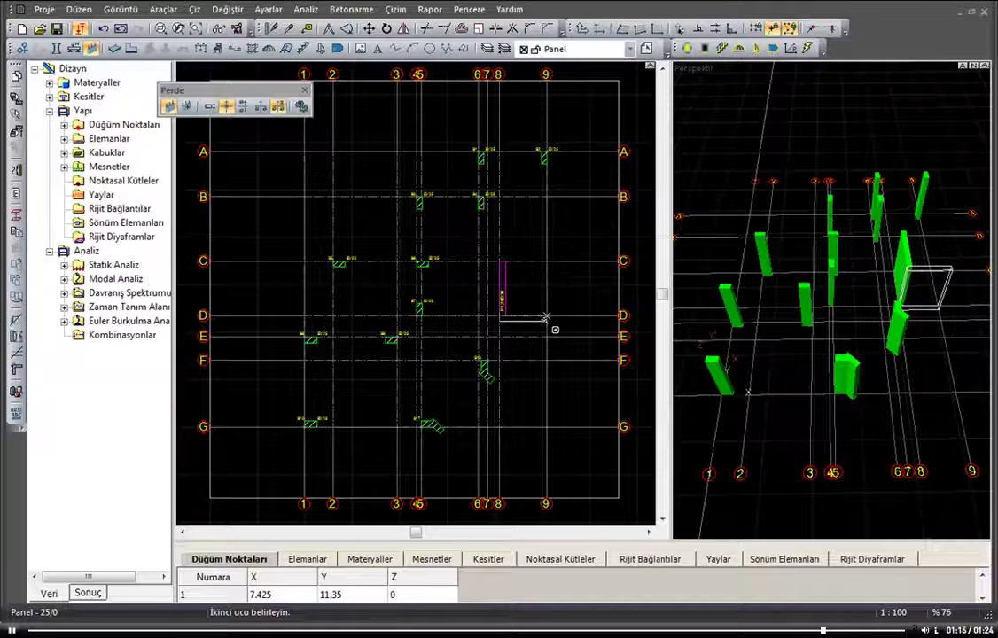
click(547, 316)
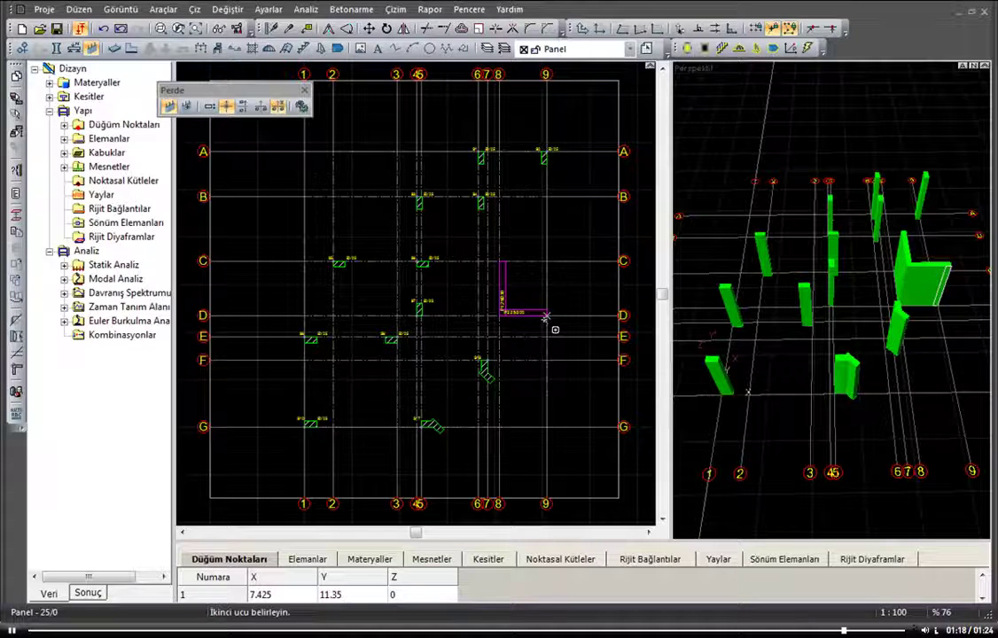
click(547, 262)
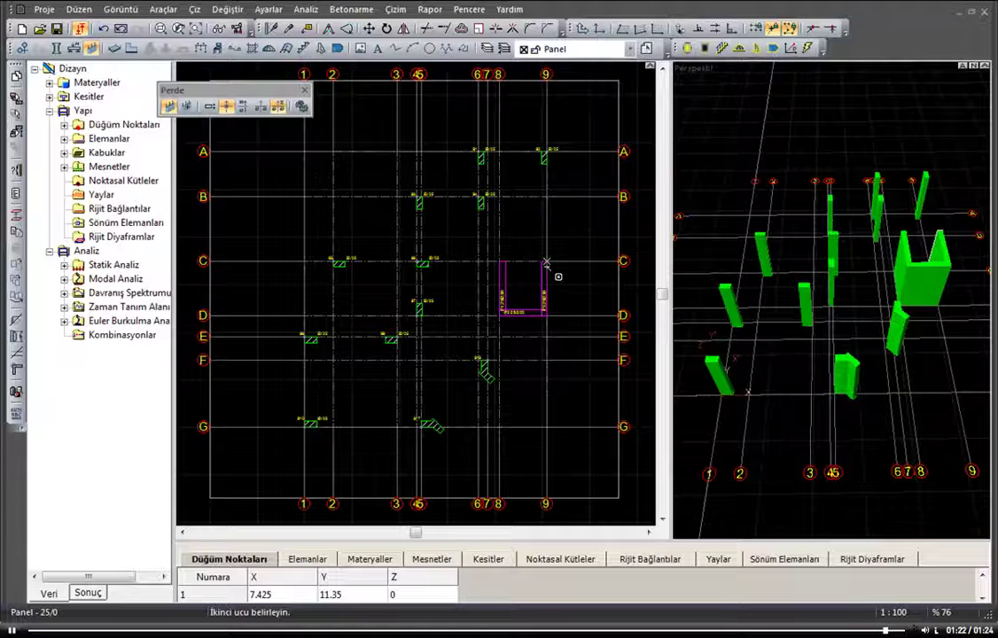
key(Escape)
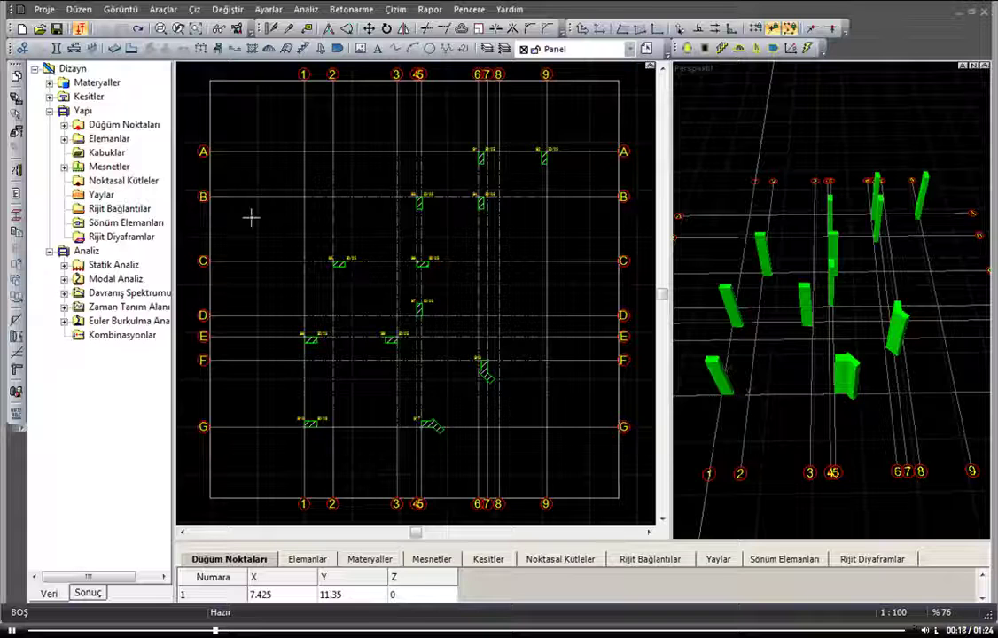
Step: Start a wall panel P1 with 25 cm width and a bottom-side offset in Perde Ayarları
click(93, 49)
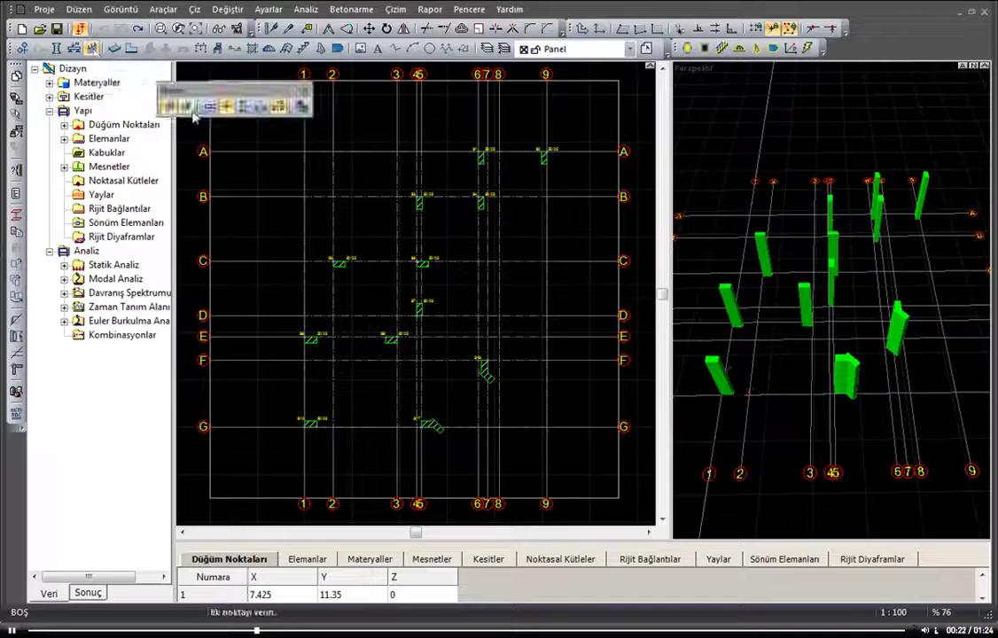
click(302, 108)
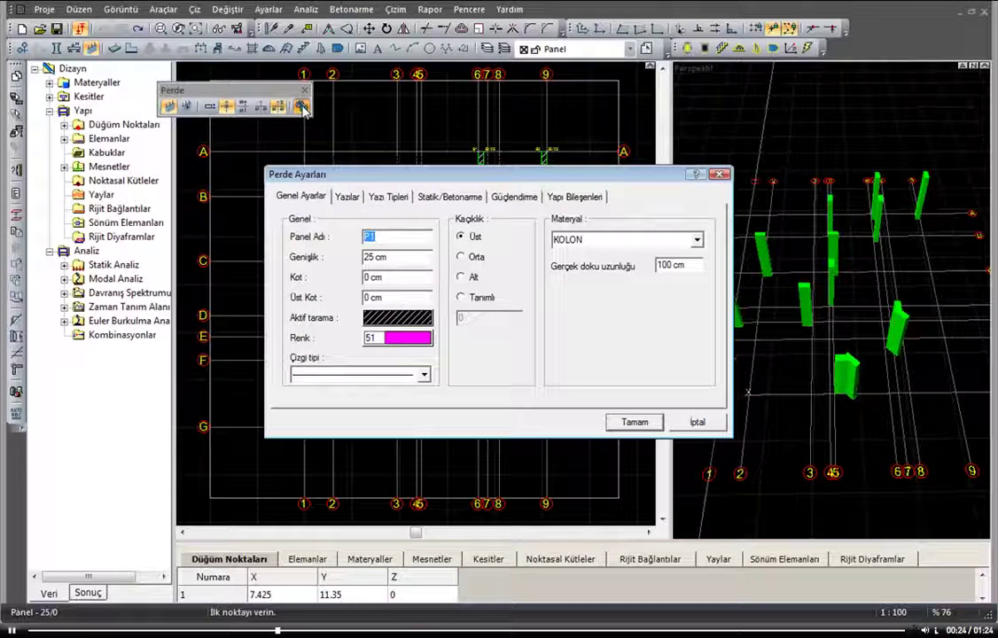
key(Tab)
click(475, 257)
click(476, 279)
Step: Keep BS20 S420 S420, model the wall as a shell with 0.5 m elements, and accept
click(448, 196)
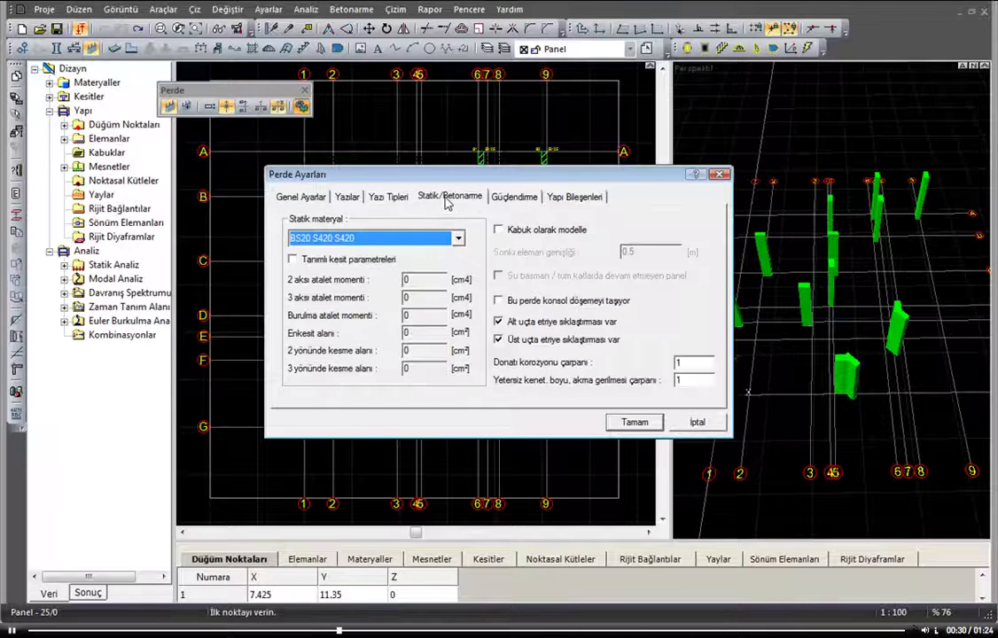
click(458, 238)
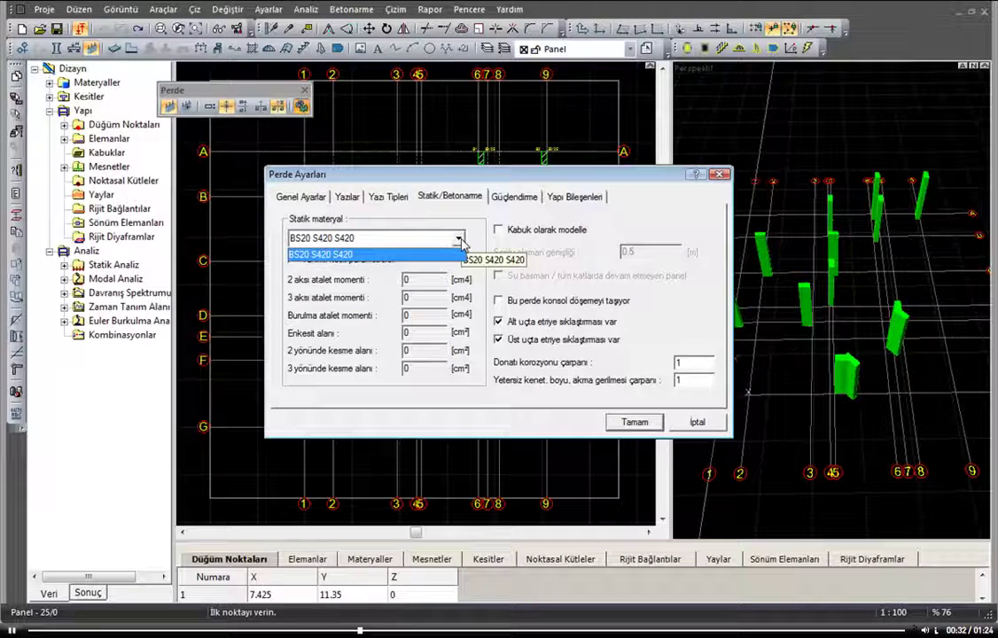
click(456, 249)
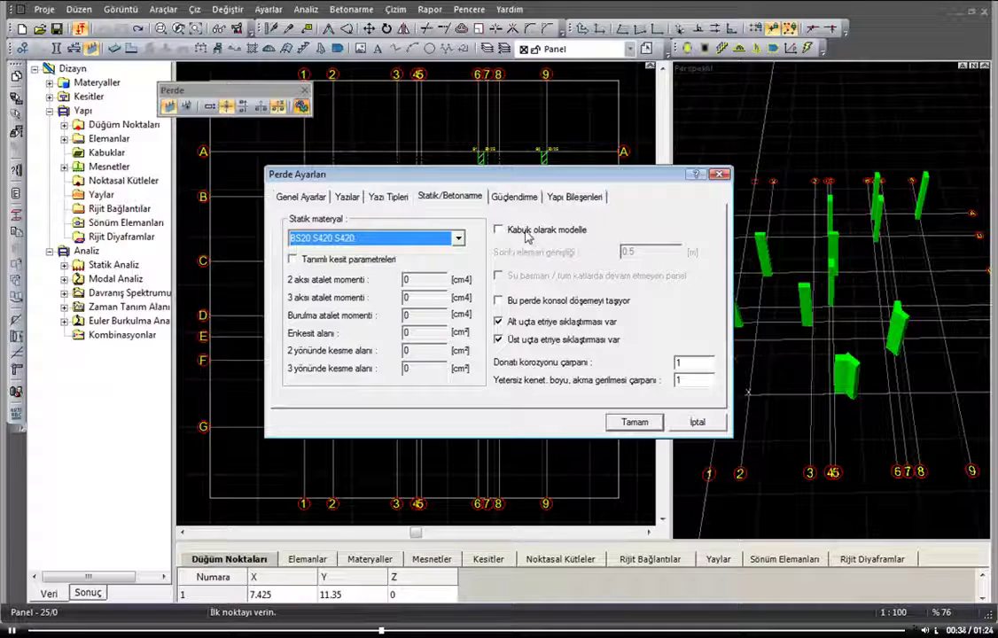
click(525, 232)
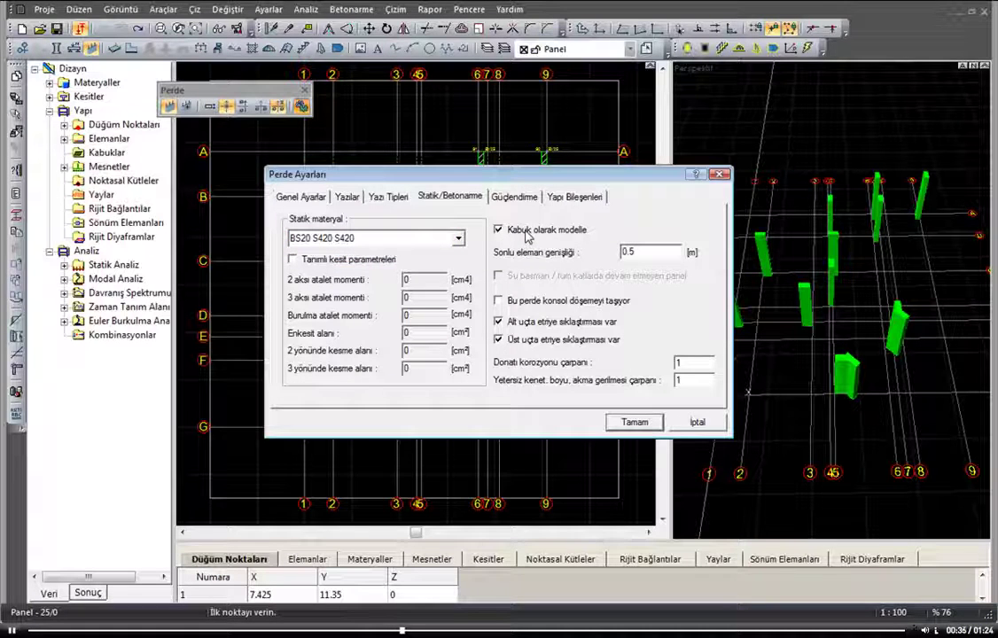
click(636, 252)
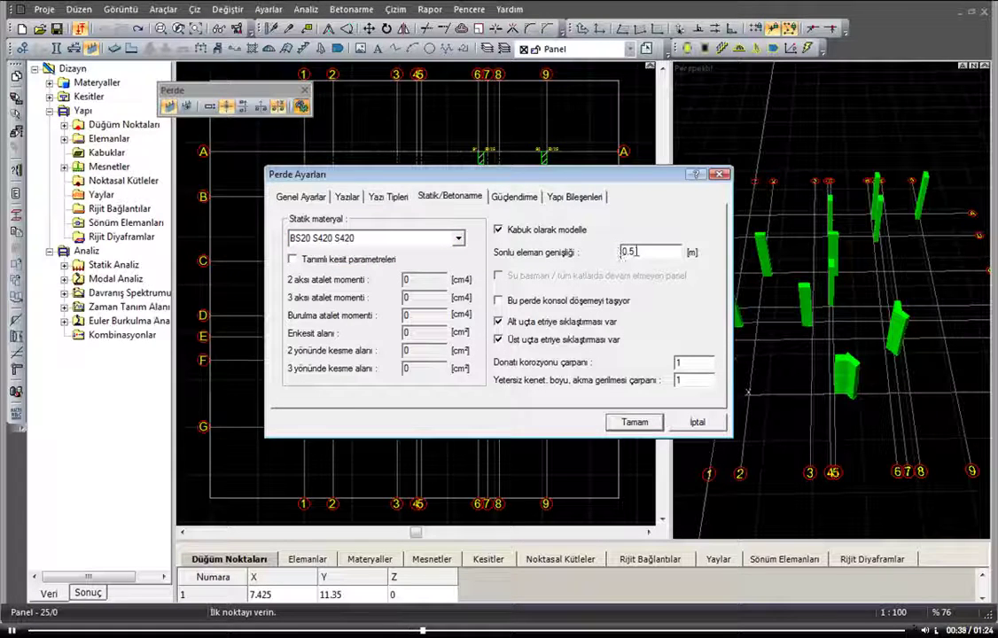
click(633, 422)
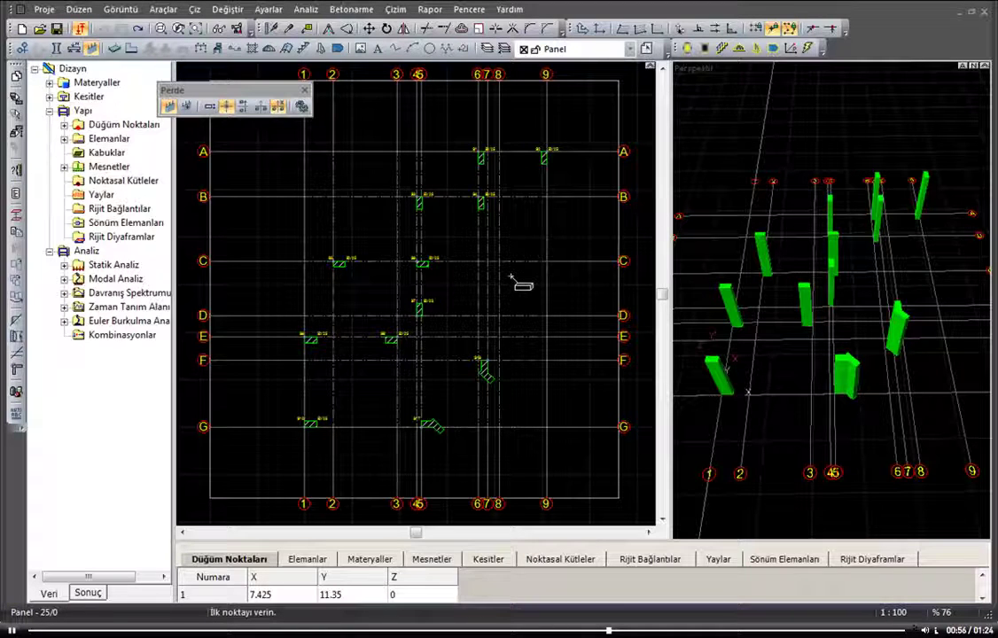
Step: Draw the U-shaped wall through C/8, D/8, D/9 and C/9, then end the command
click(510, 274)
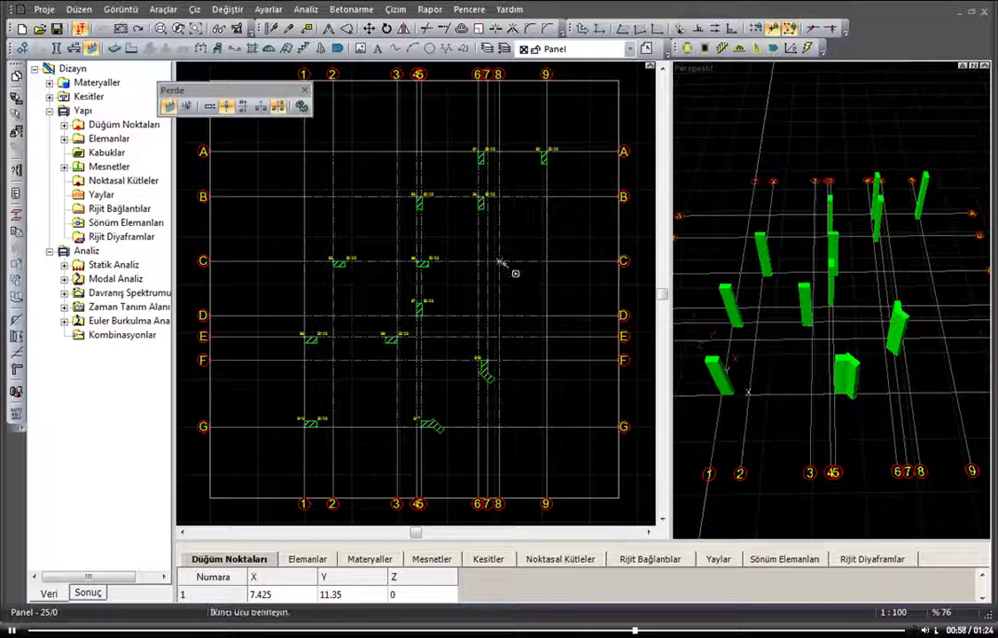
click(500, 315)
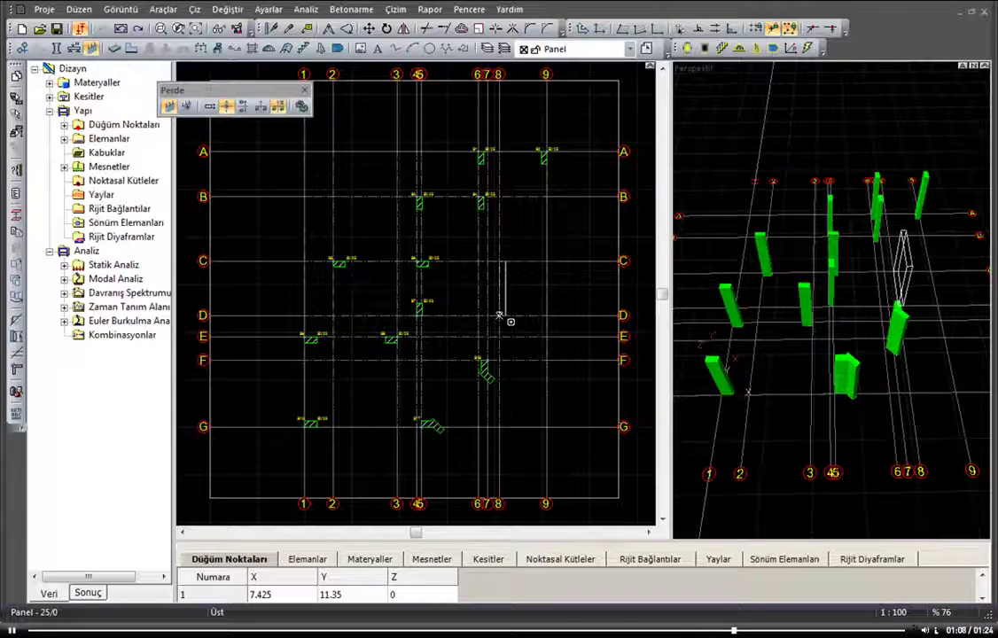
click(501, 316)
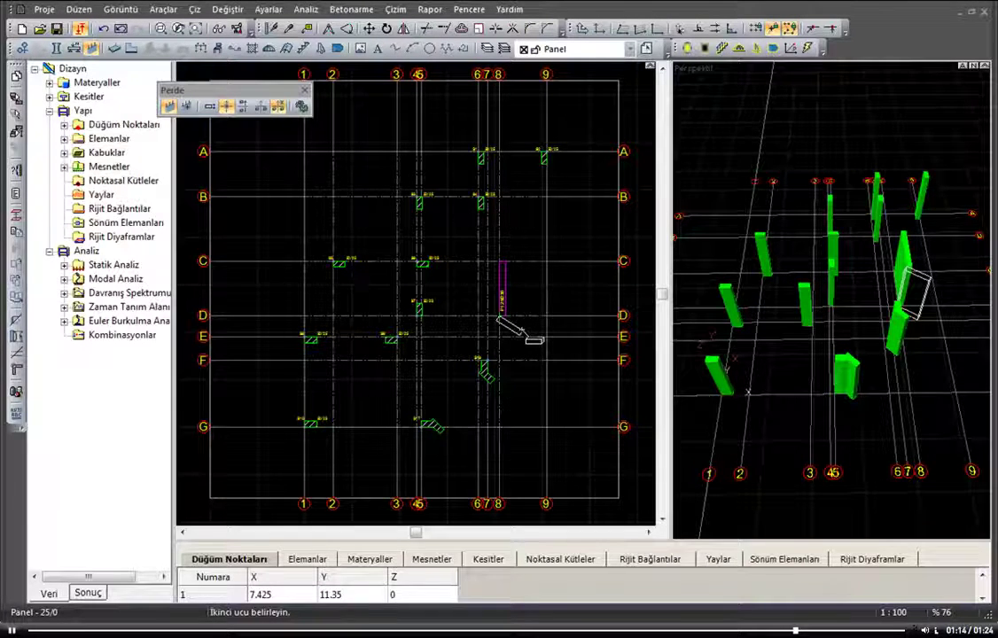
click(546, 317)
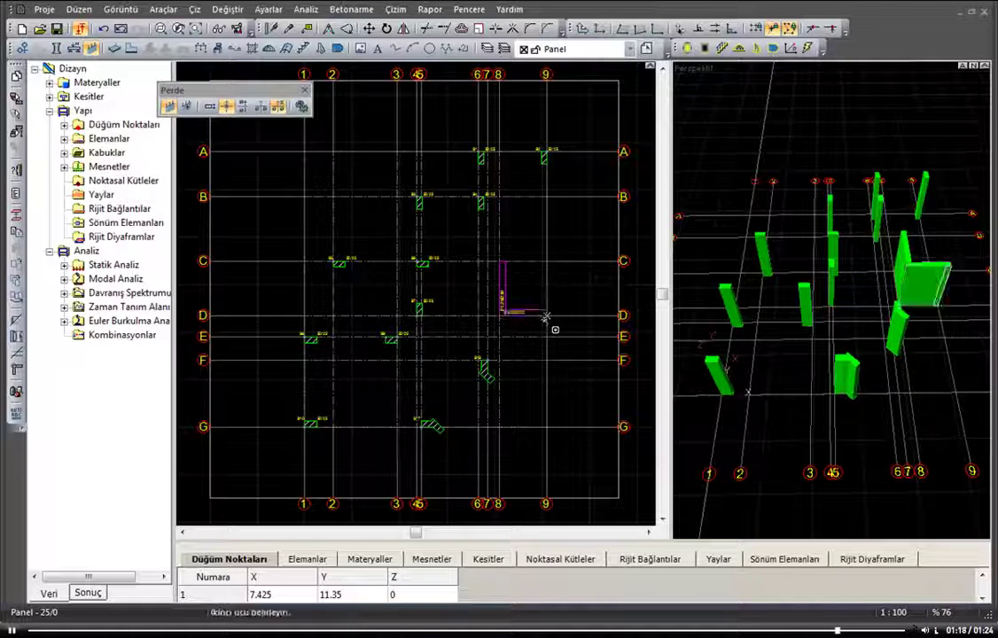
click(547, 264)
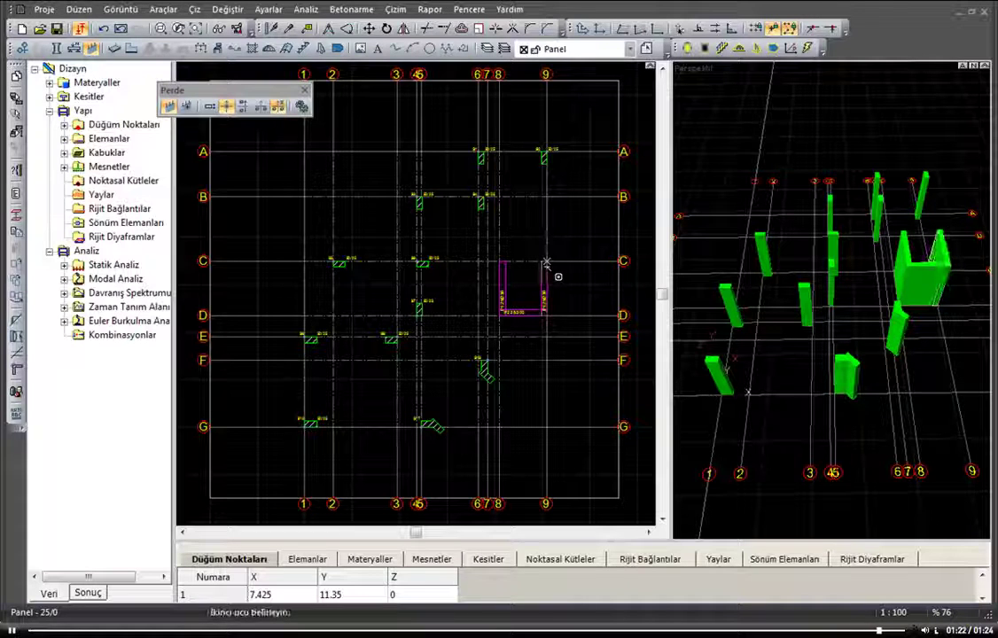
key(Escape)
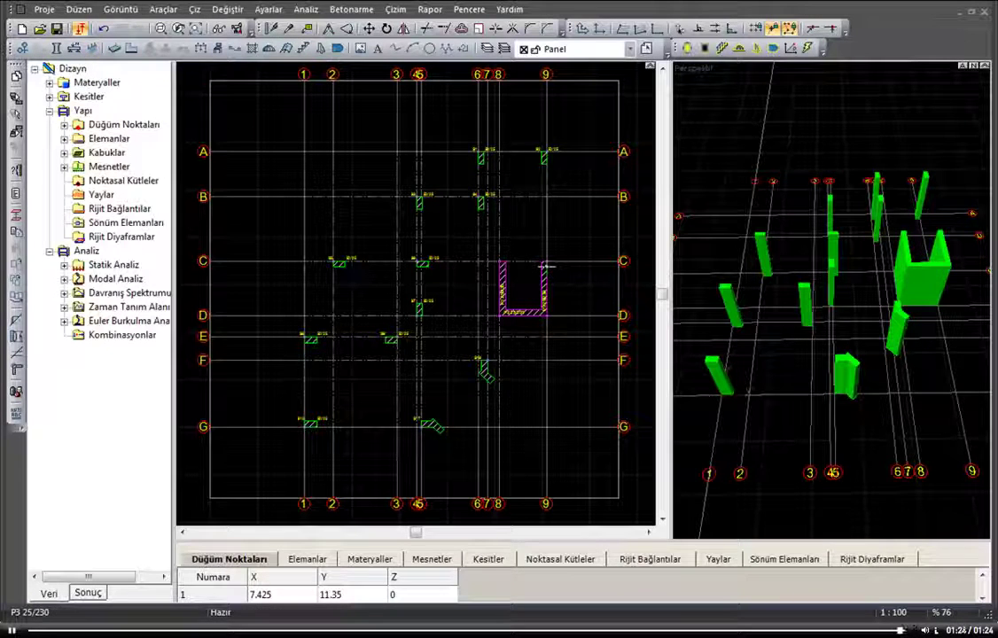